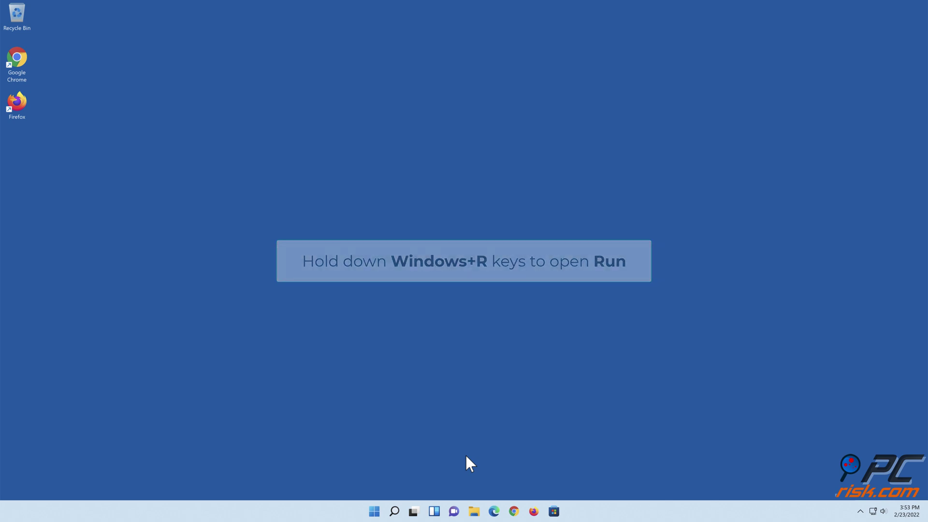
Launch System Configuration by running msconfig from the Run dialog.
{"action": "key", "text": "super+r"}
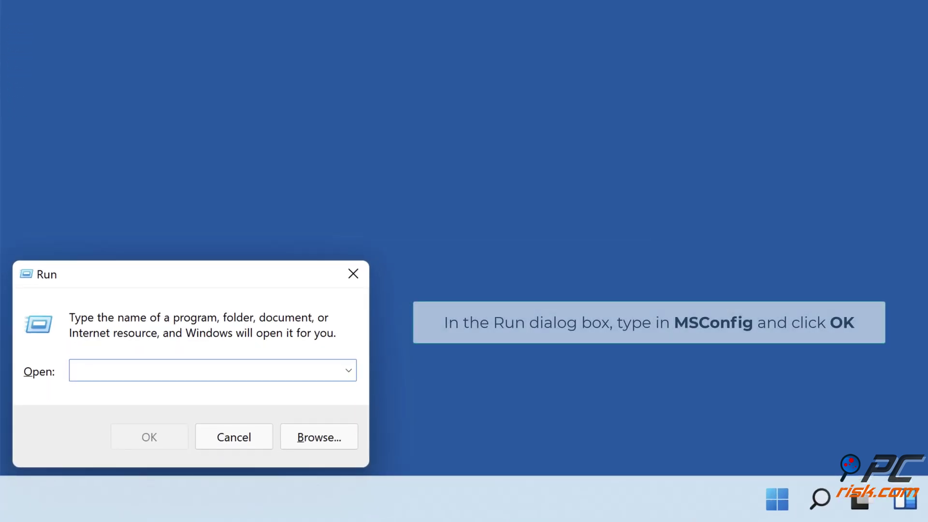
{"action": "type", "text": "ms"}
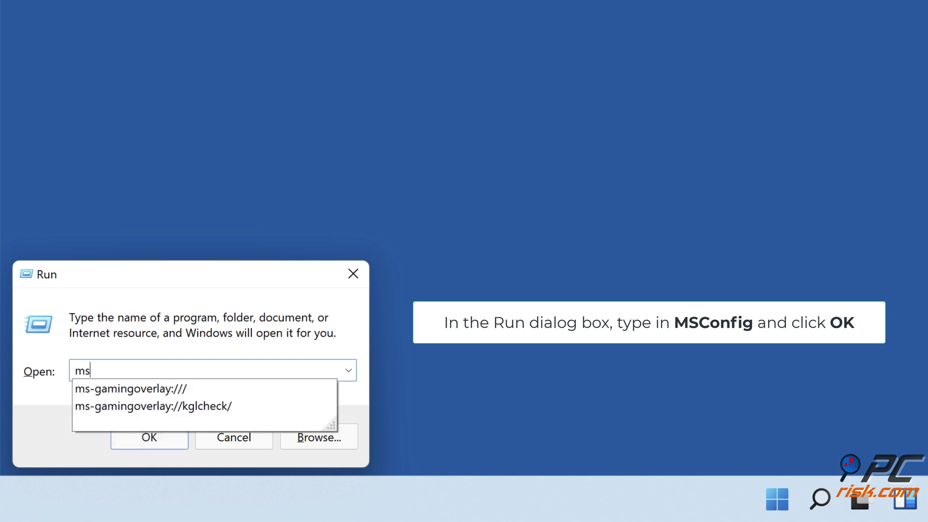
{"action": "type", "text": "config"}
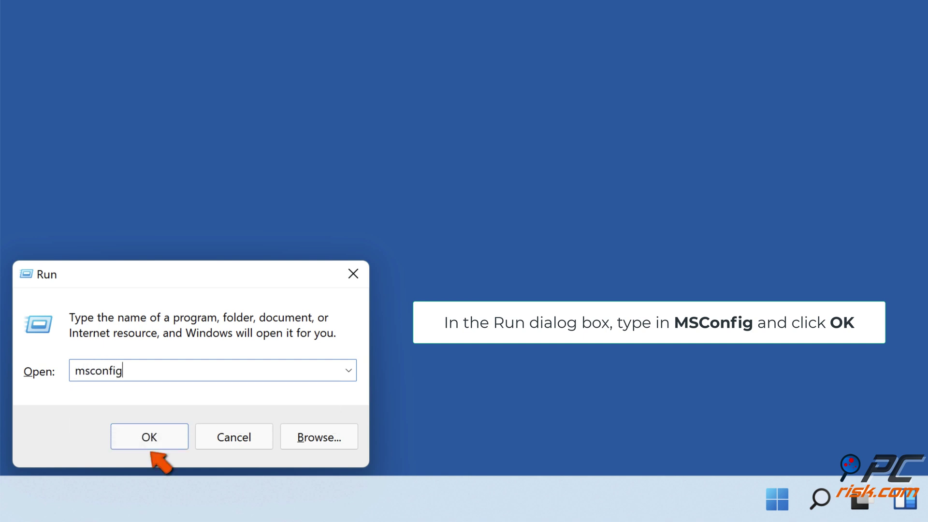
{"action": "left_click", "coordinate": [146, 444]}
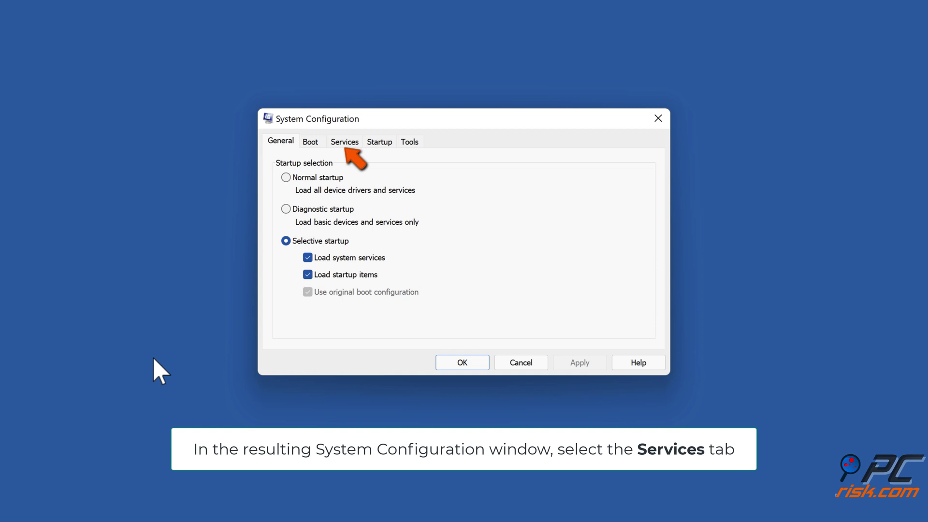
Hide Microsoft services, disable all others except Parallels, and open Task Manager's startup list.
{"action": "left_click", "coordinate": [344, 146]}
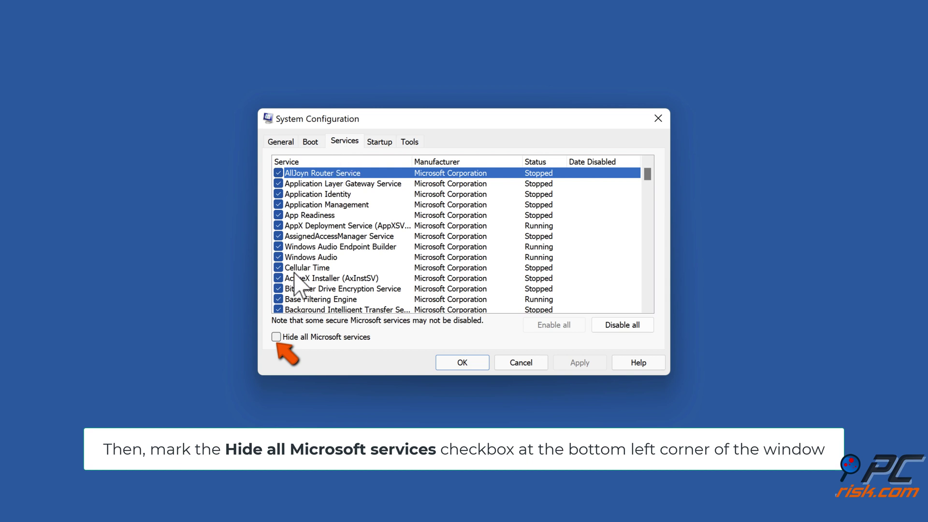
{"action": "left_click", "coordinate": [276, 337]}
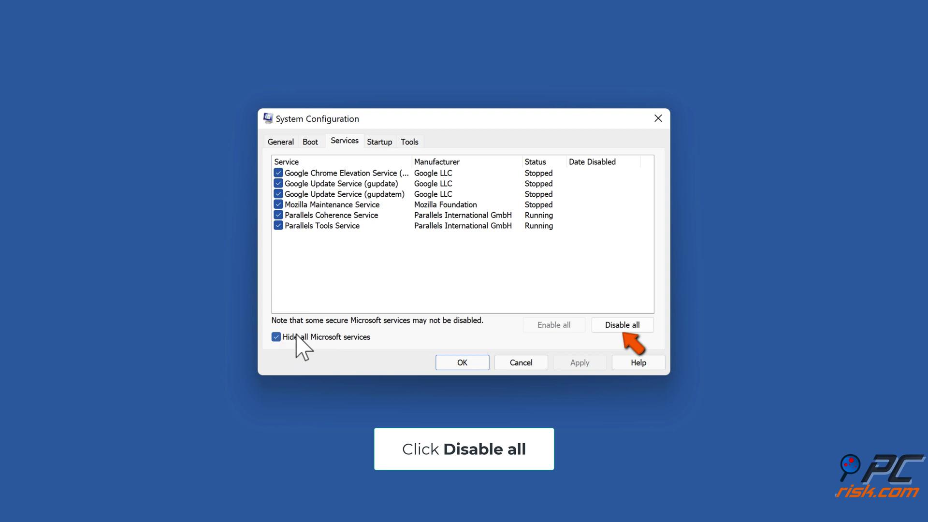
{"action": "left_click", "coordinate": [617, 331]}
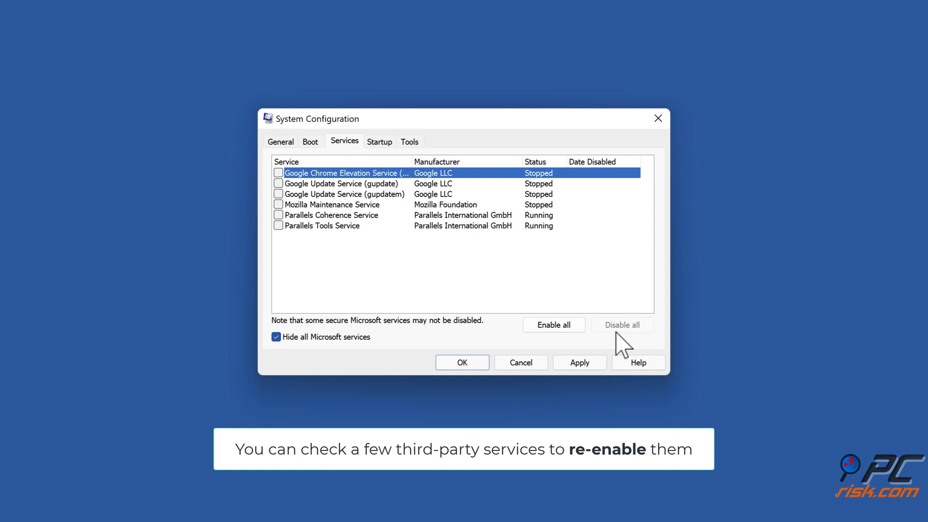
{"action": "left_click", "coordinate": [279, 226]}
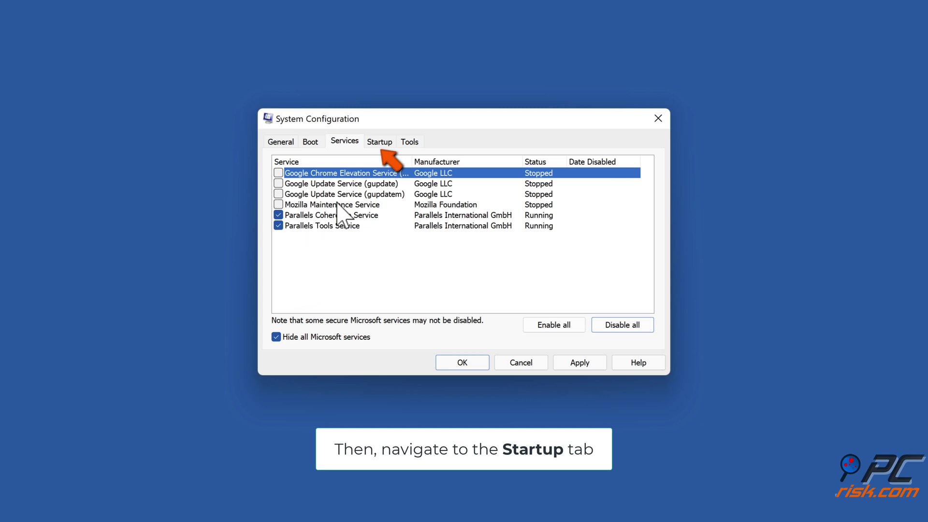
{"action": "left_click", "coordinate": [379, 141]}
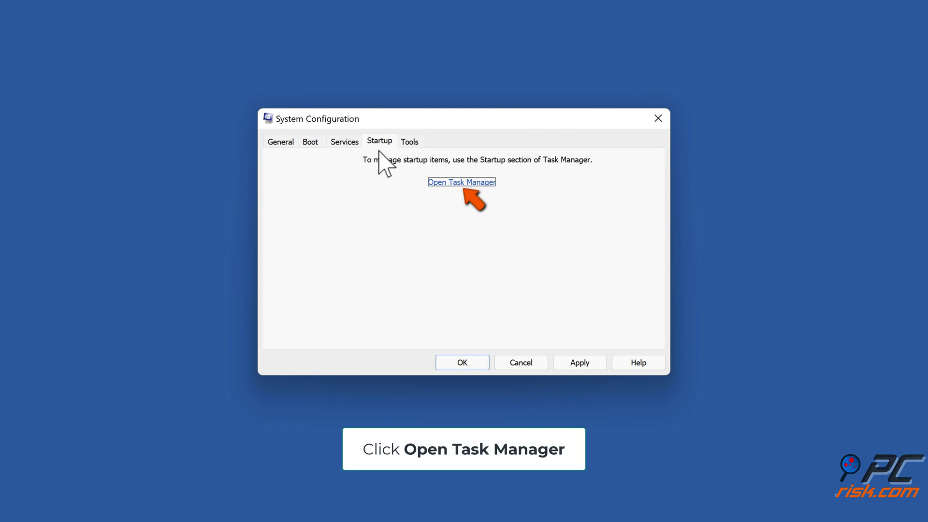
{"action": "left_click", "coordinate": [460, 185]}
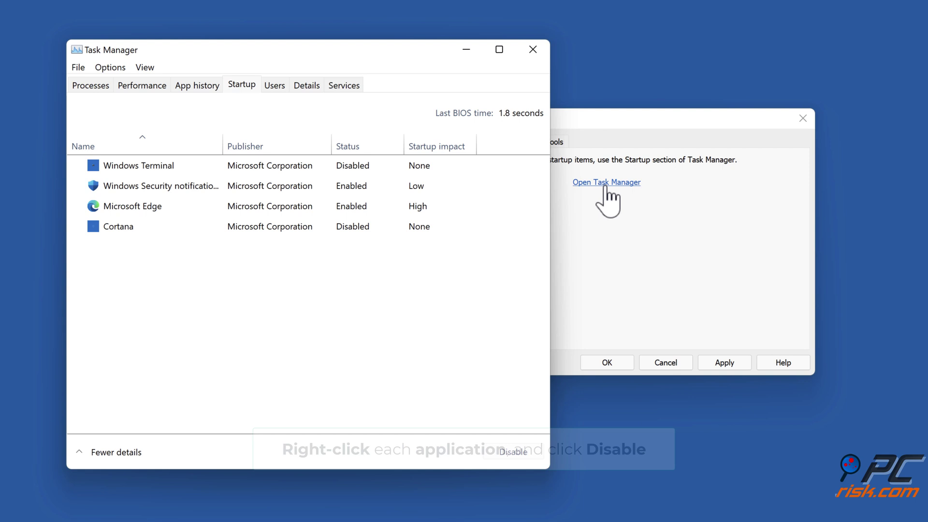
Disable the Windows Security and Microsoft Edge startup apps, then close Task Manager.
{"action": "left_click", "coordinate": [194, 191]}
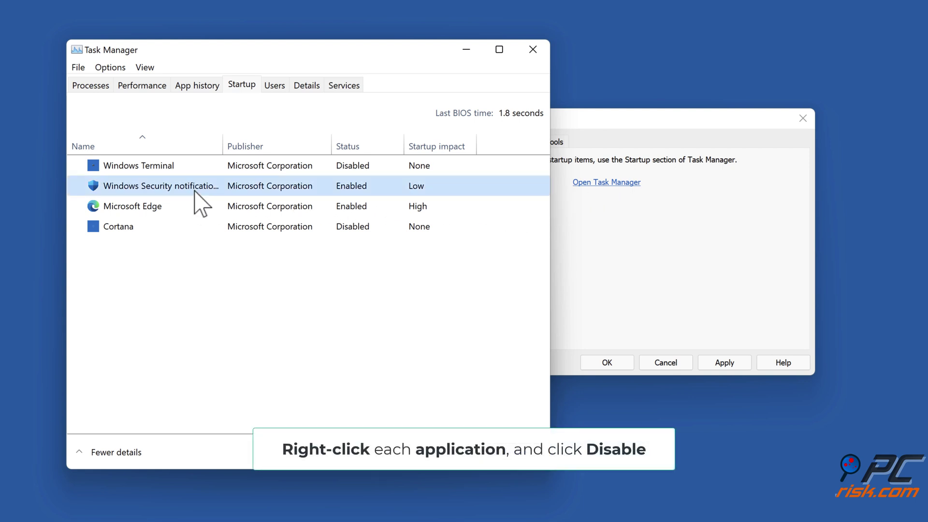
{"action": "right_click", "coordinate": [194, 191]}
{"action": "left_click", "coordinate": [213, 200]}
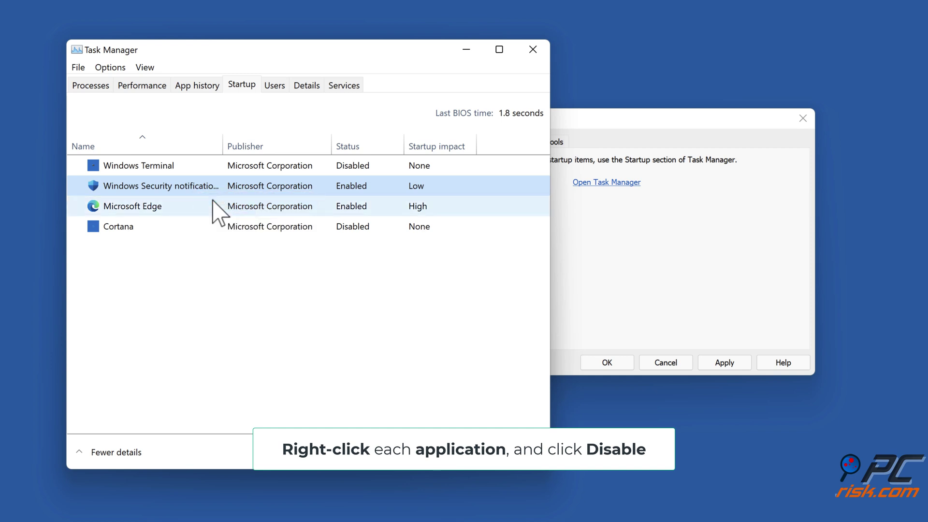
{"action": "right_click", "coordinate": [207, 209]}
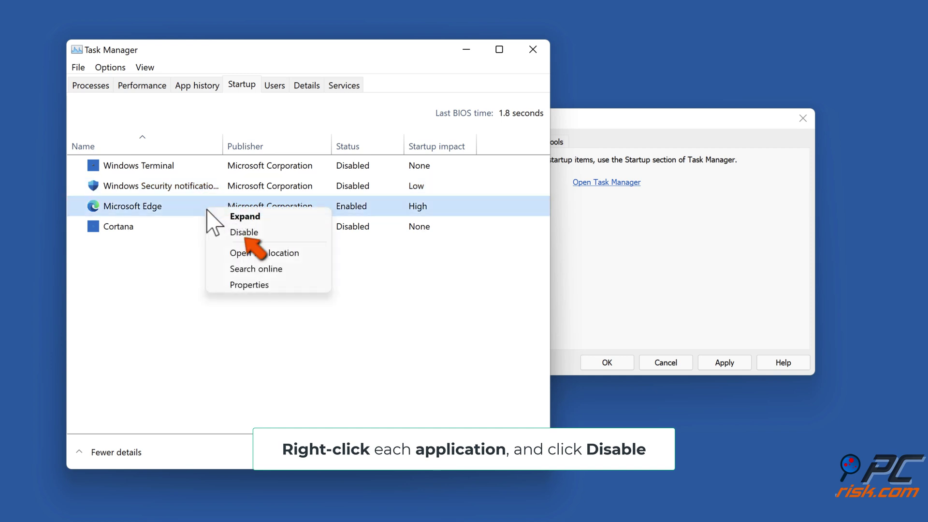
{"action": "left_click", "coordinate": [233, 236]}
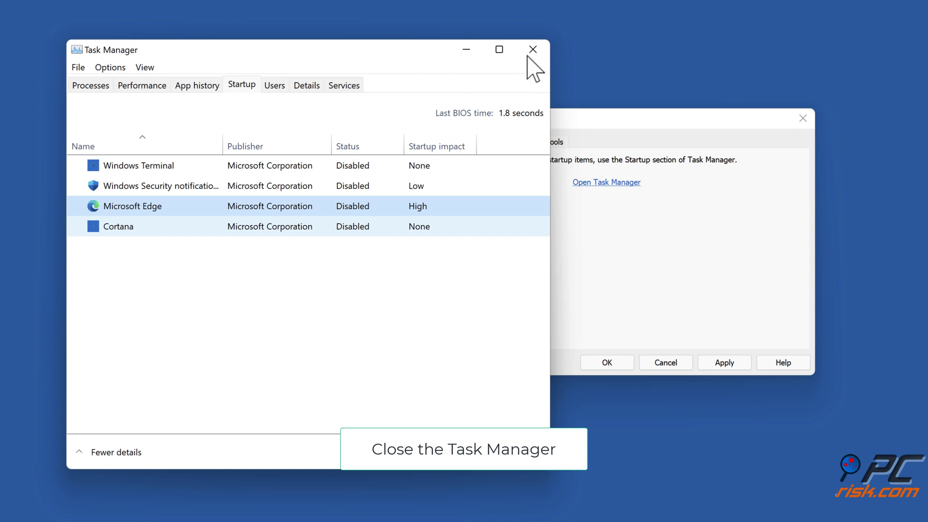
{"action": "left_click", "coordinate": [531, 52]}
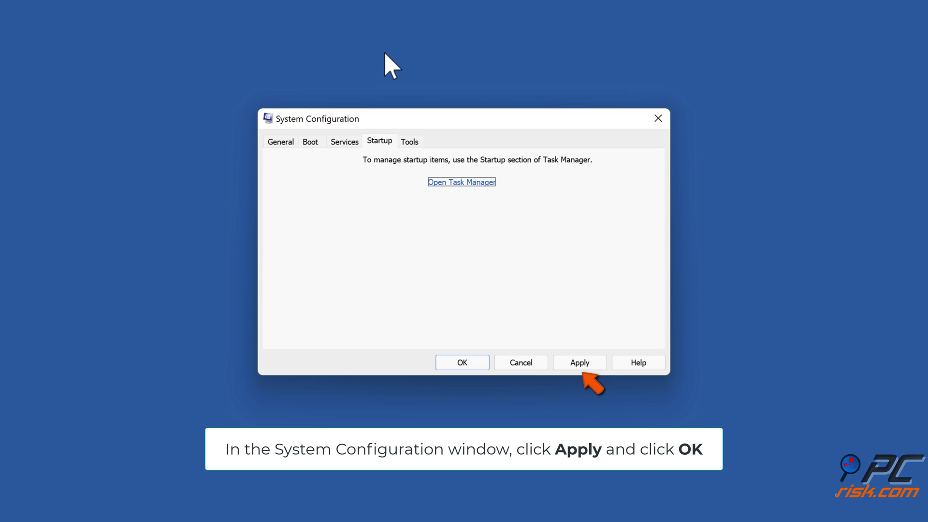
Apply the clean-boot settings and confirm them with OK.
{"action": "left_click", "coordinate": [579, 366]}
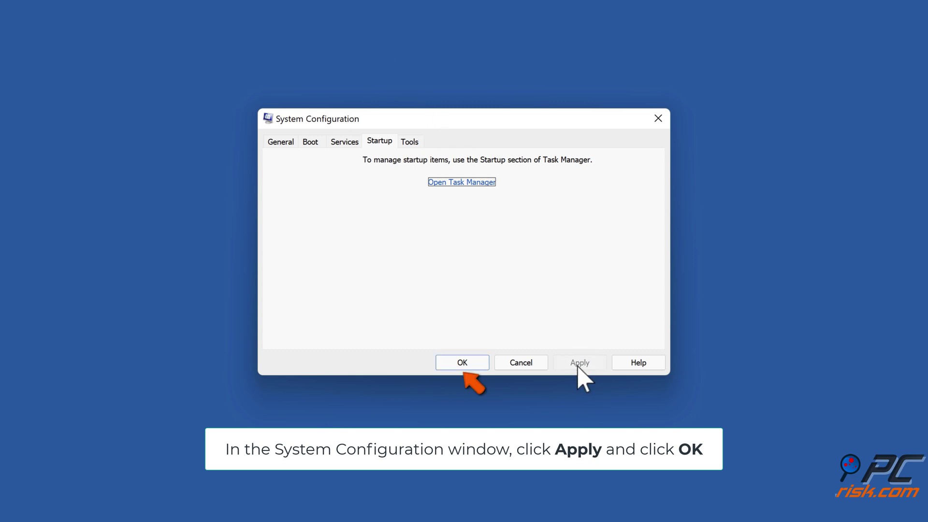
{"action": "left_click", "coordinate": [462, 366]}
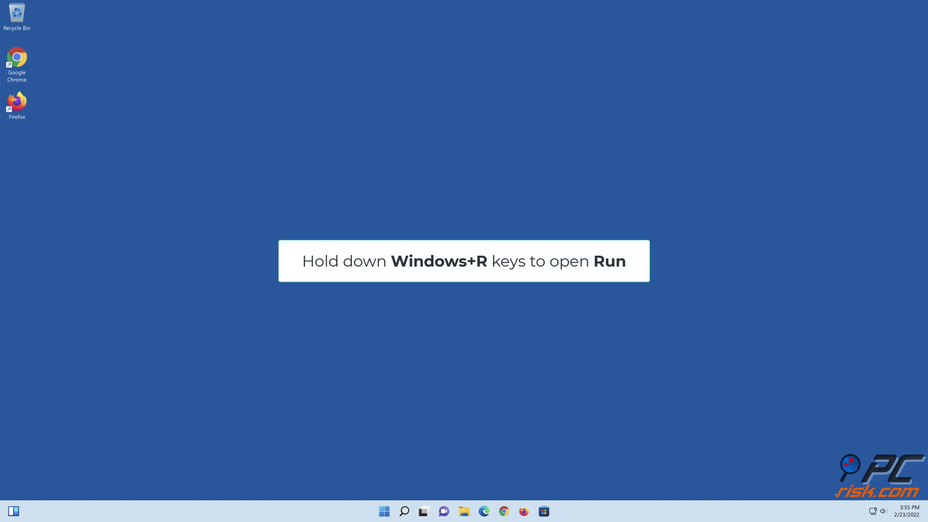
Reopen System Configuration by running msconfig from the Run dialog.
{"action": "key", "text": "super+r"}
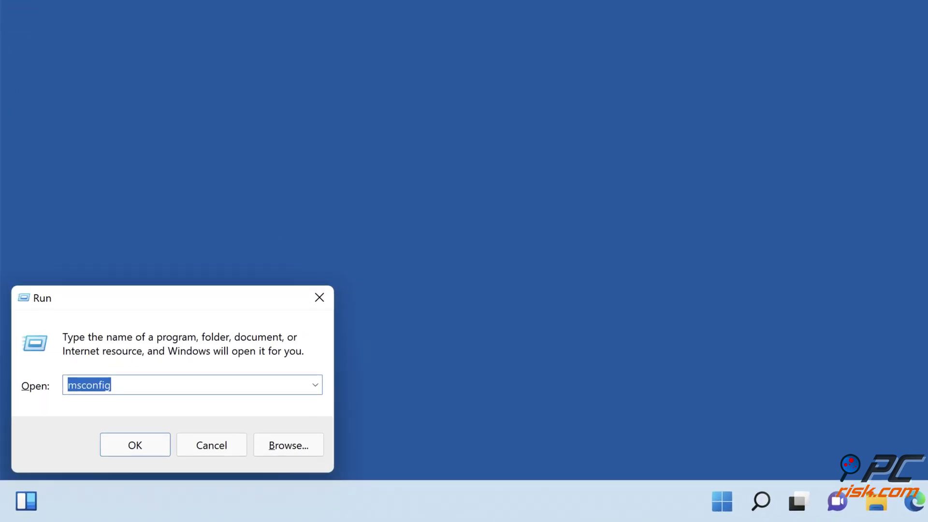
{"action": "type", "text": "ms"}
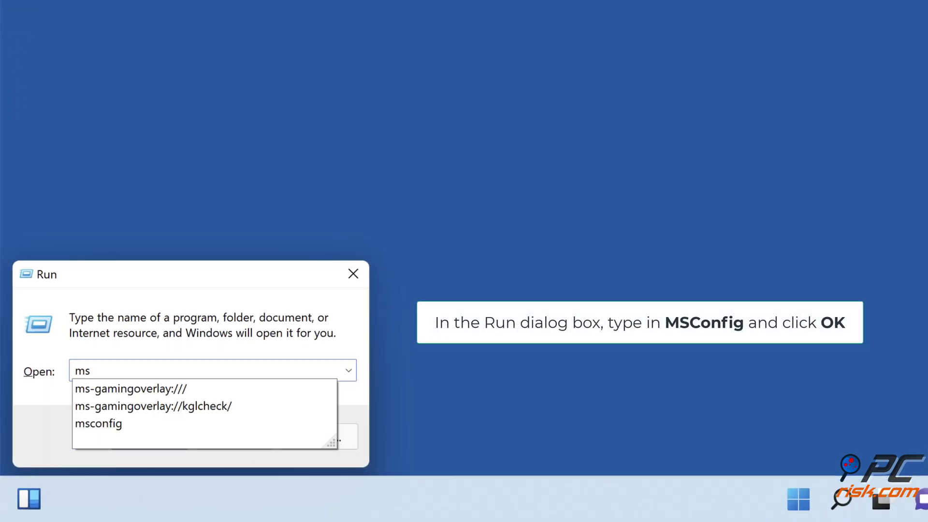
{"action": "type", "text": "config"}
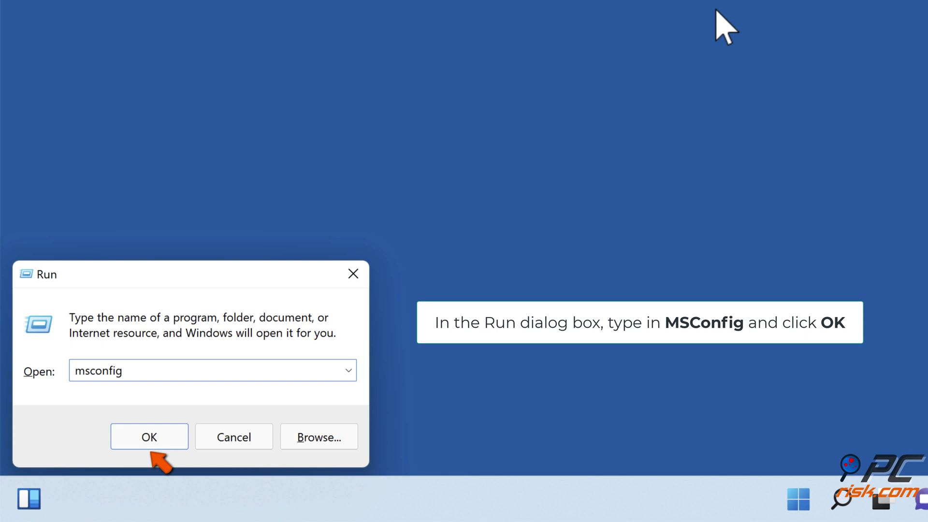
{"action": "left_click", "coordinate": [154, 443]}
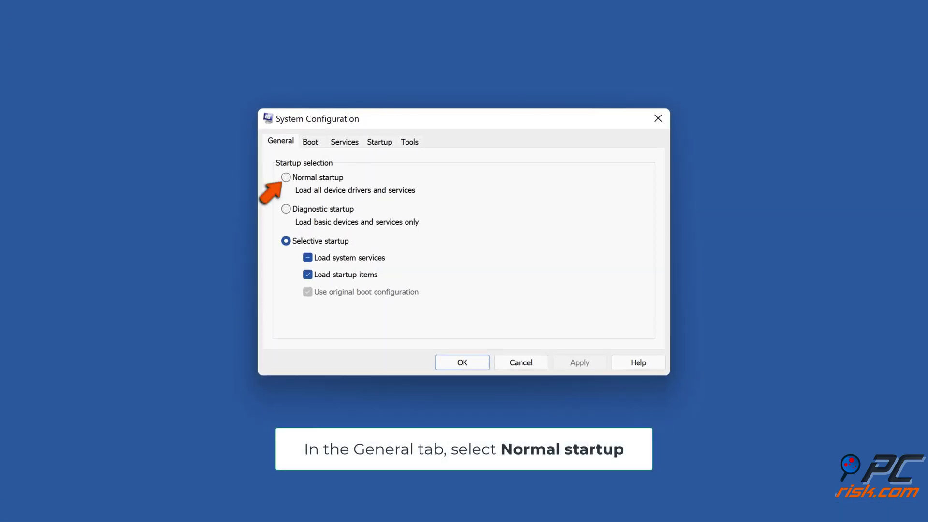
Switch to Normal startup, check the services list, and open Task Manager's startup apps.
{"action": "left_click", "coordinate": [285, 177]}
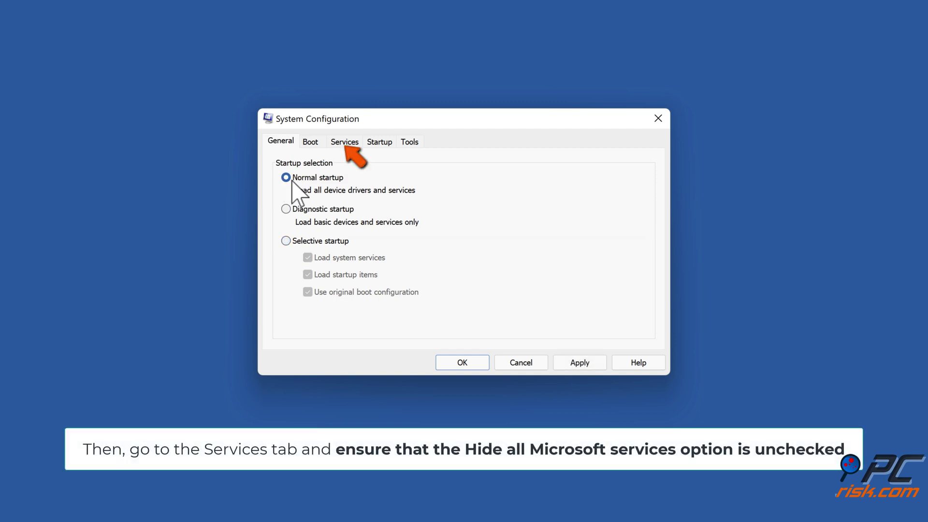
{"action": "left_click", "coordinate": [337, 146]}
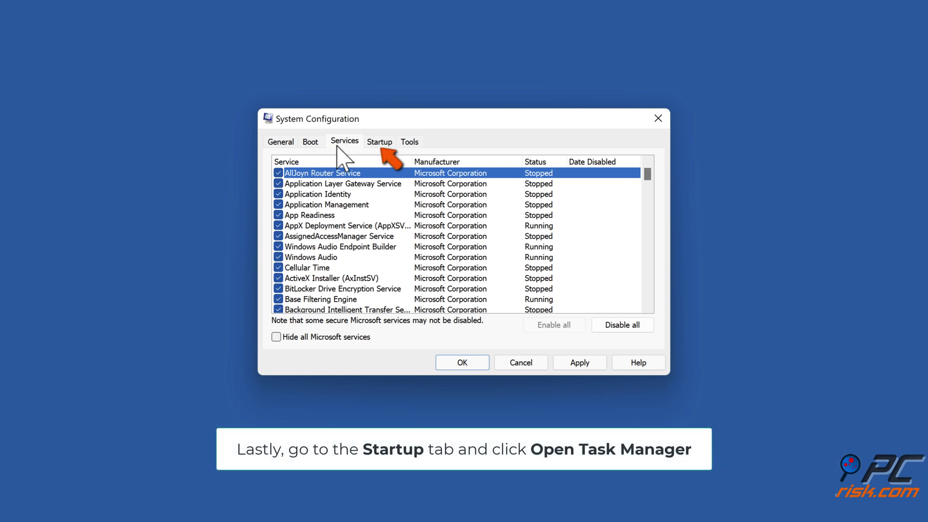
{"action": "left_click", "coordinate": [380, 144]}
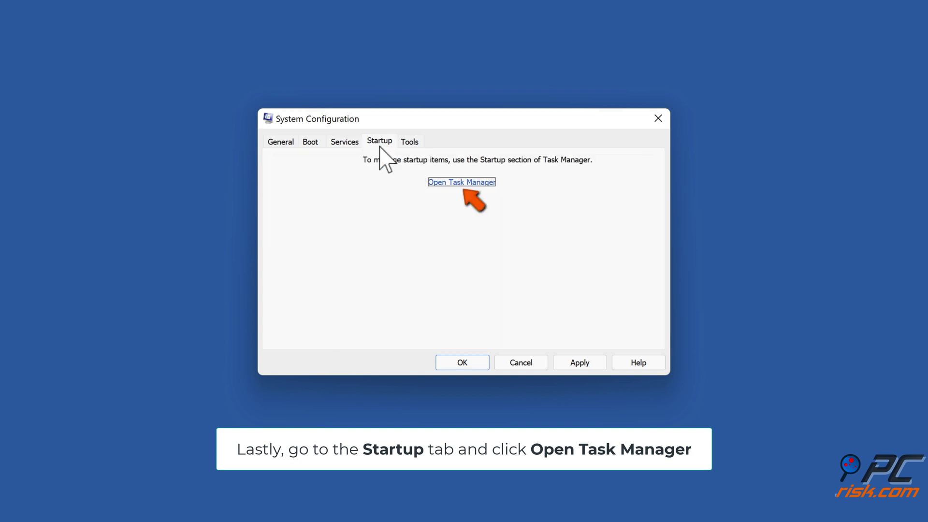
{"action": "left_click", "coordinate": [456, 184]}
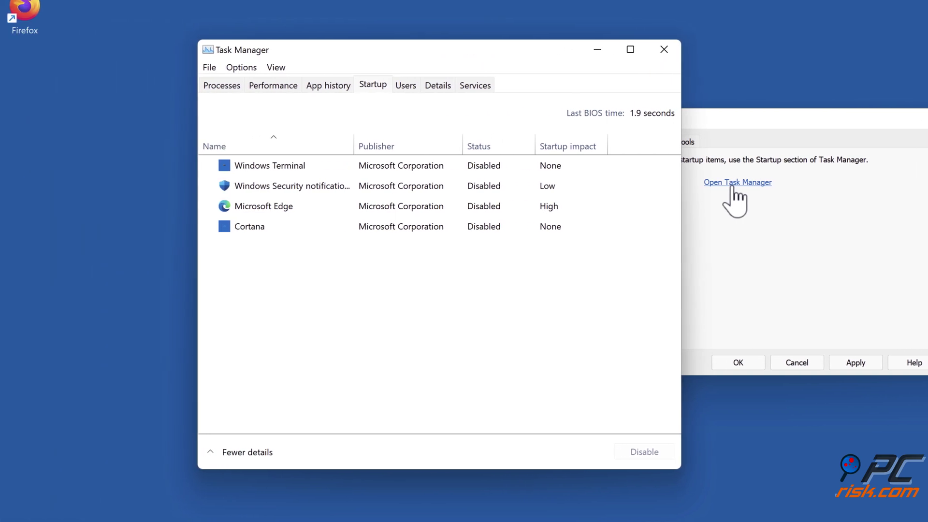
Re-enable the Windows Security and Microsoft Edge startup apps, then close Task Manager.
{"action": "right_click", "coordinate": [313, 190]}
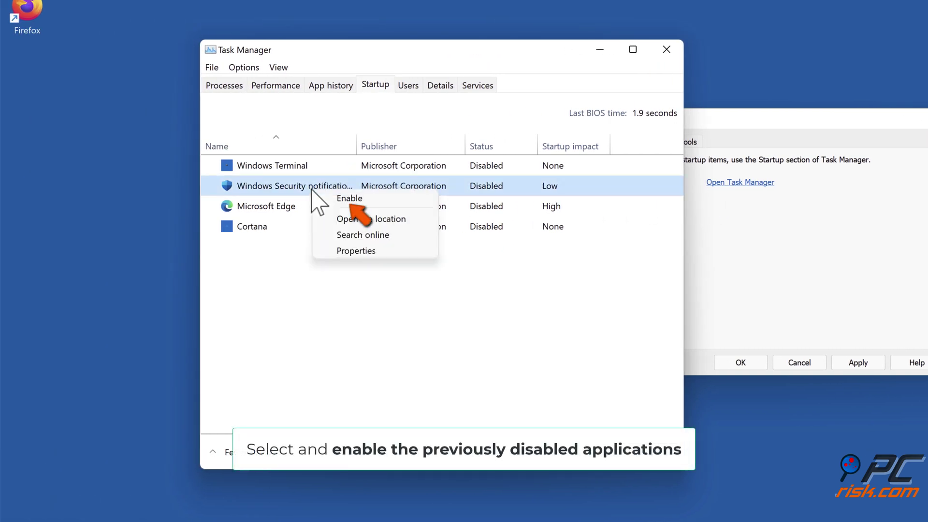
{"action": "left_click", "coordinate": [333, 199]}
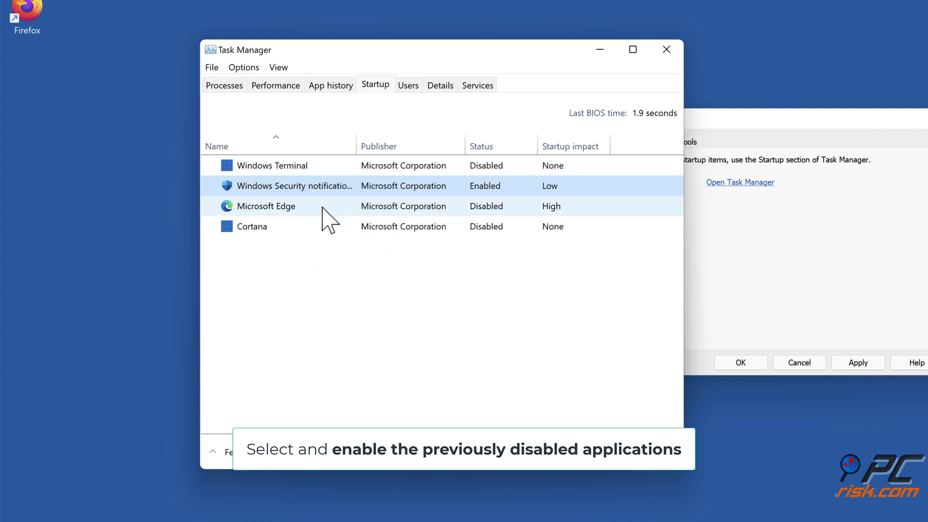
{"action": "right_click", "coordinate": [318, 211]}
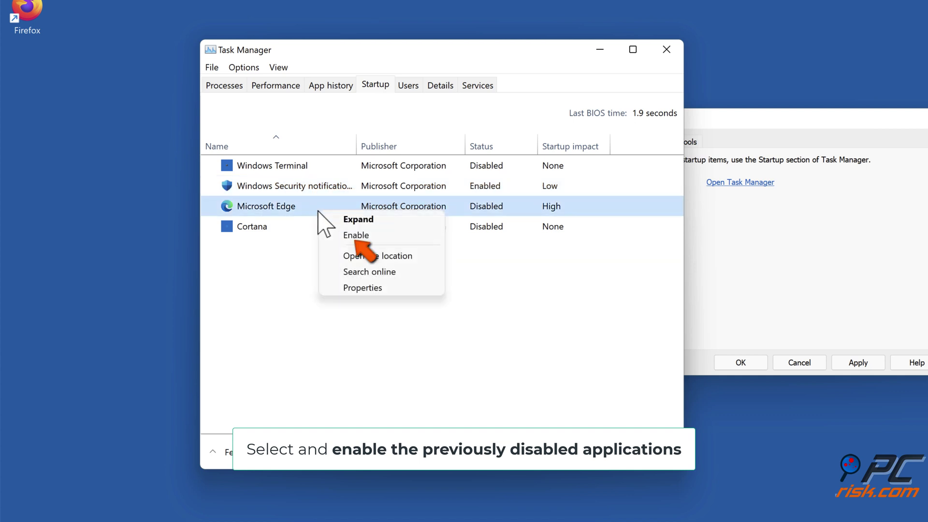
{"action": "left_click", "coordinate": [355, 237]}
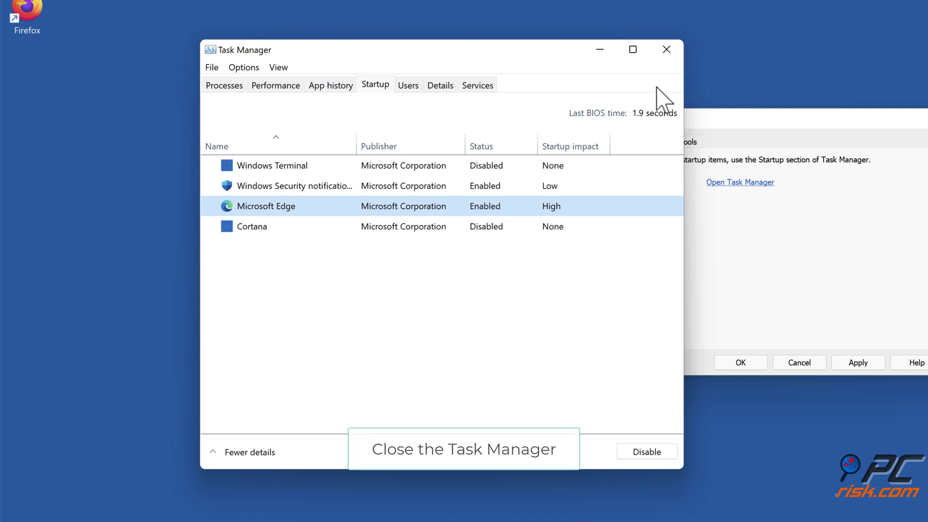
{"action": "left_click", "coordinate": [668, 52]}
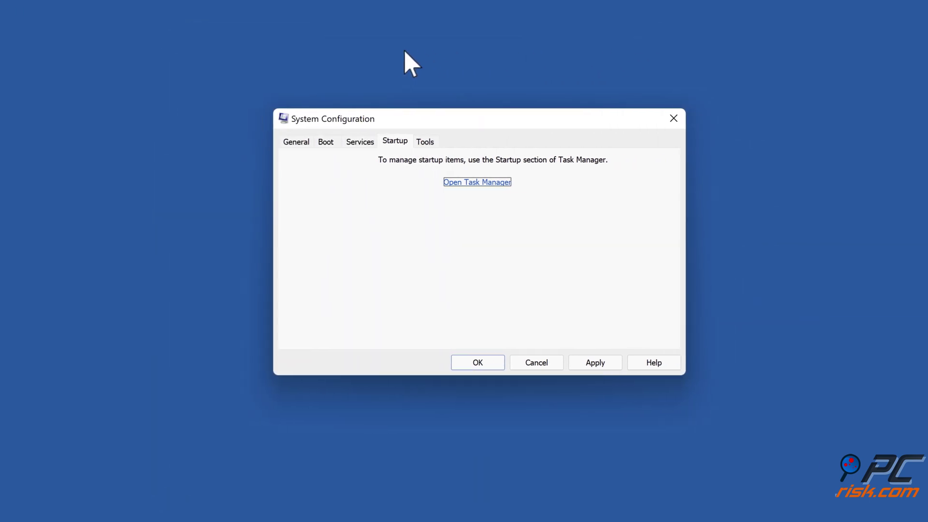
Apply the normal-startup changes and confirm them with OK.
{"action": "left_click", "coordinate": [582, 364]}
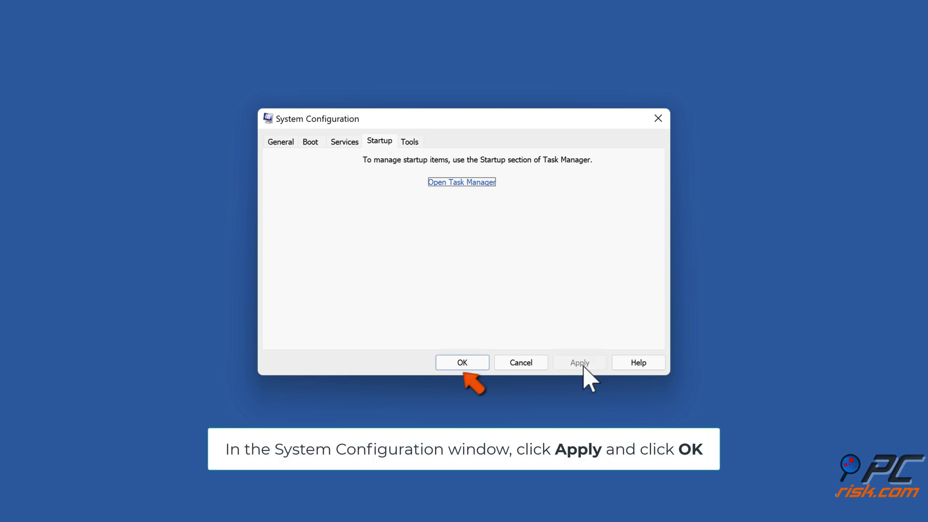
{"action": "left_click", "coordinate": [472, 364]}
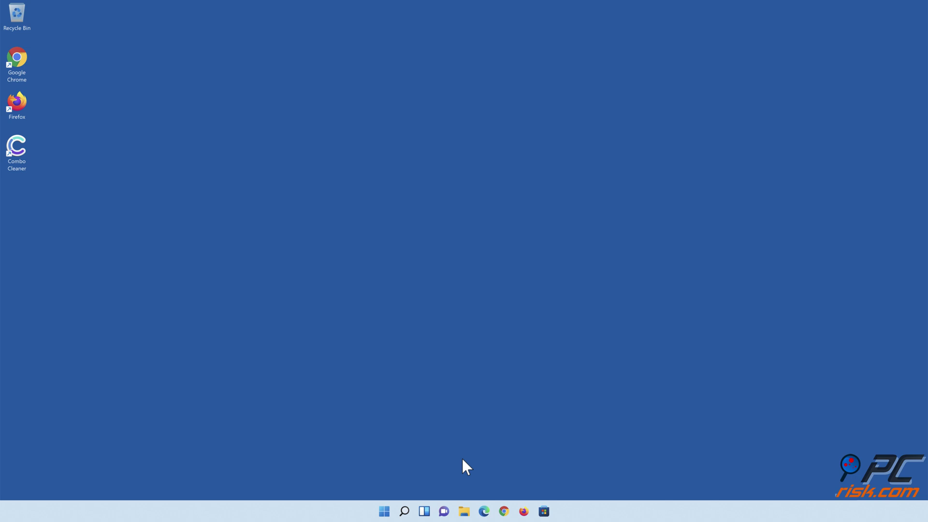
Launch Combo Cleaner, run a quick scan, and quarantine all detected threats.
{"action": "double_click", "coordinate": [23, 164]}
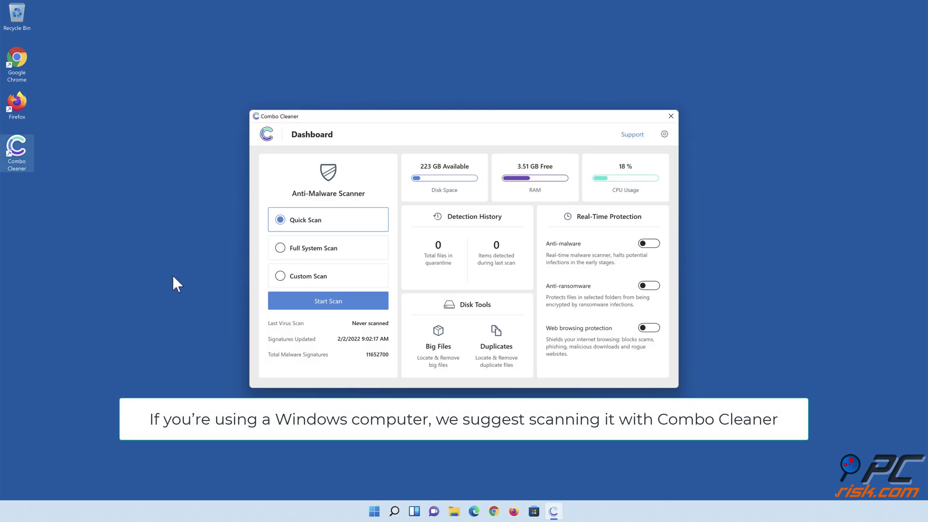
{"action": "left_click", "coordinate": [328, 305]}
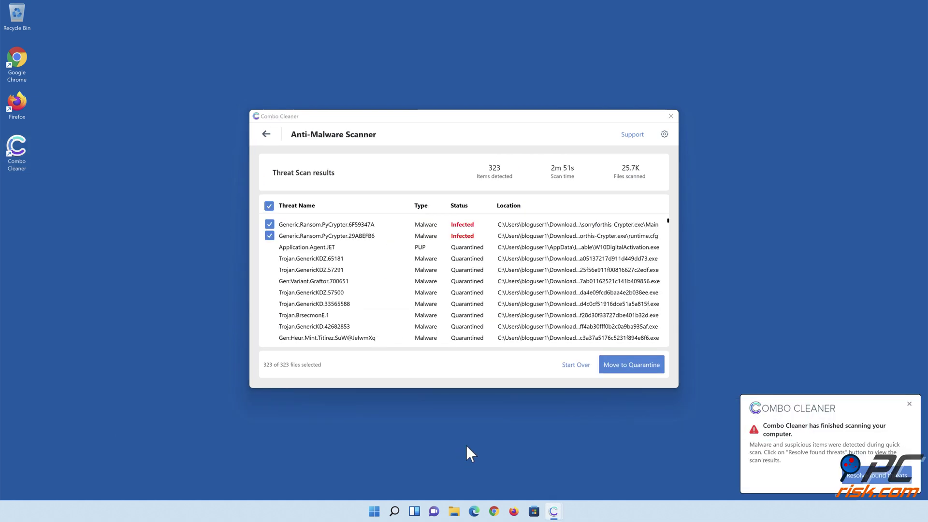
{"action": "left_click", "coordinate": [629, 370]}
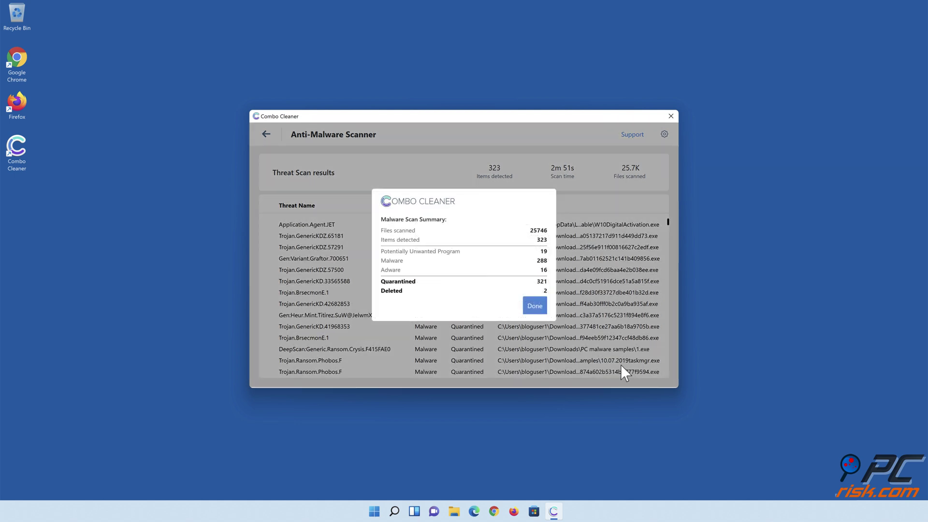
{"action": "left_click", "coordinate": [534, 311]}
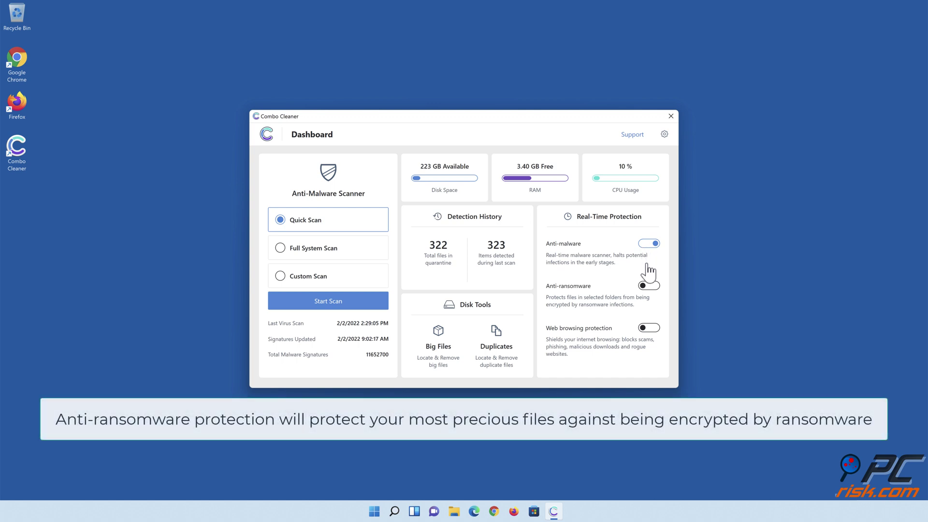
Turn on anti-ransomware protection, add the Documents folder as protected, and return to the dashboard.
{"action": "left_click", "coordinate": [649, 286]}
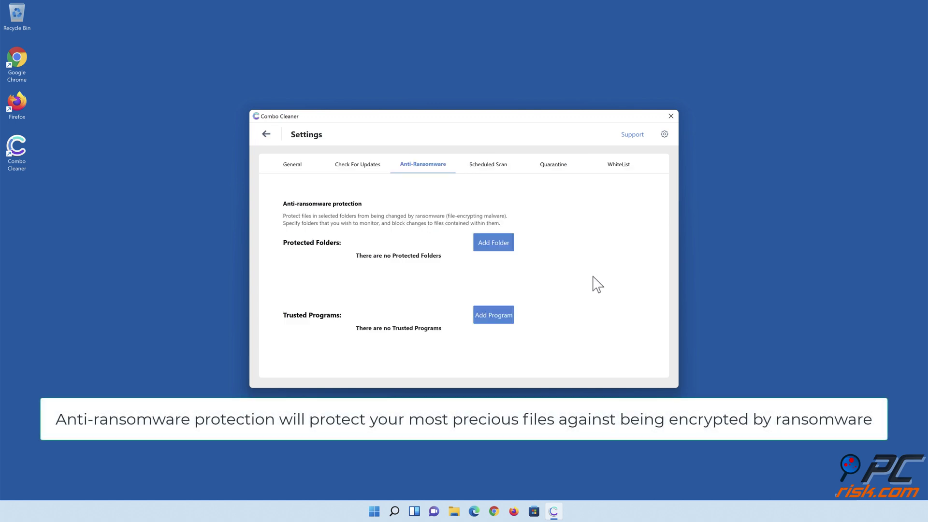
{"action": "left_click", "coordinate": [494, 245]}
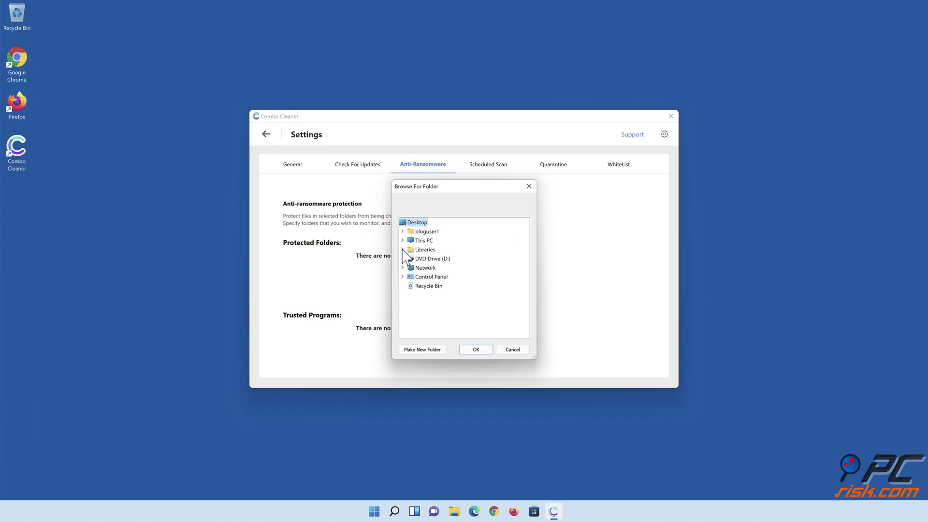
{"action": "left_click", "coordinate": [403, 250]}
{"action": "left_click", "coordinate": [411, 267]}
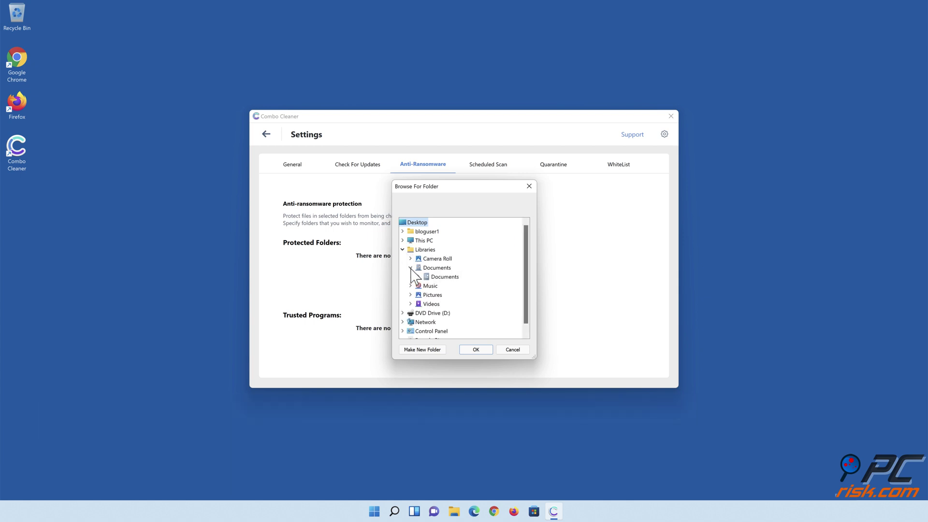
{"action": "left_click", "coordinate": [435, 277]}
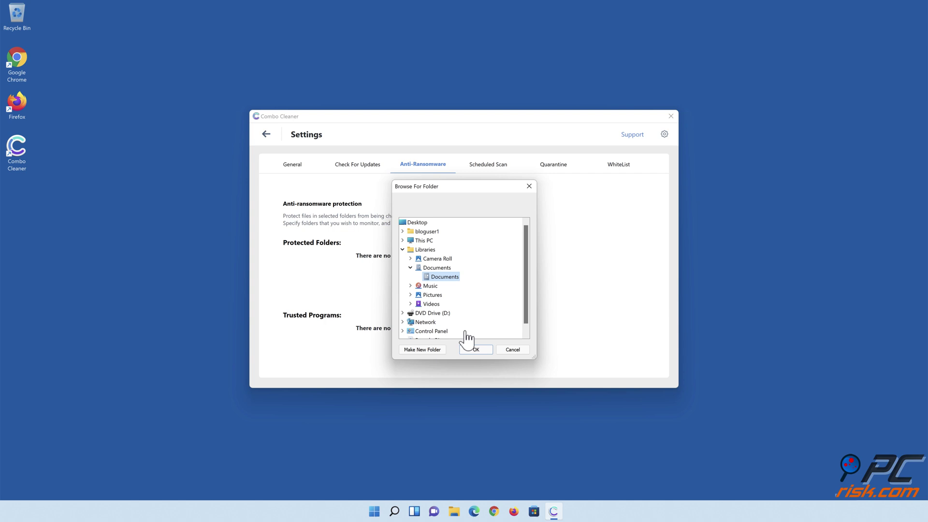
{"action": "left_click", "coordinate": [476, 350]}
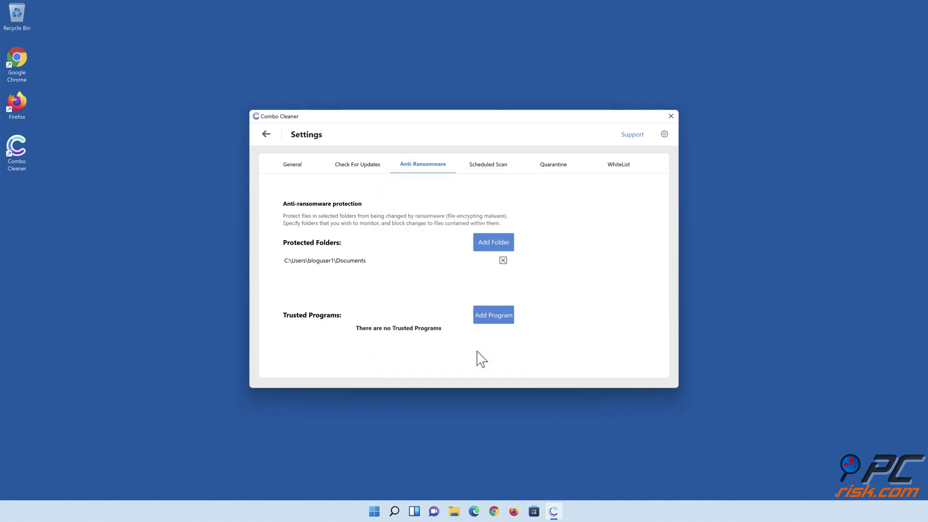
{"action": "left_click", "coordinate": [267, 136]}
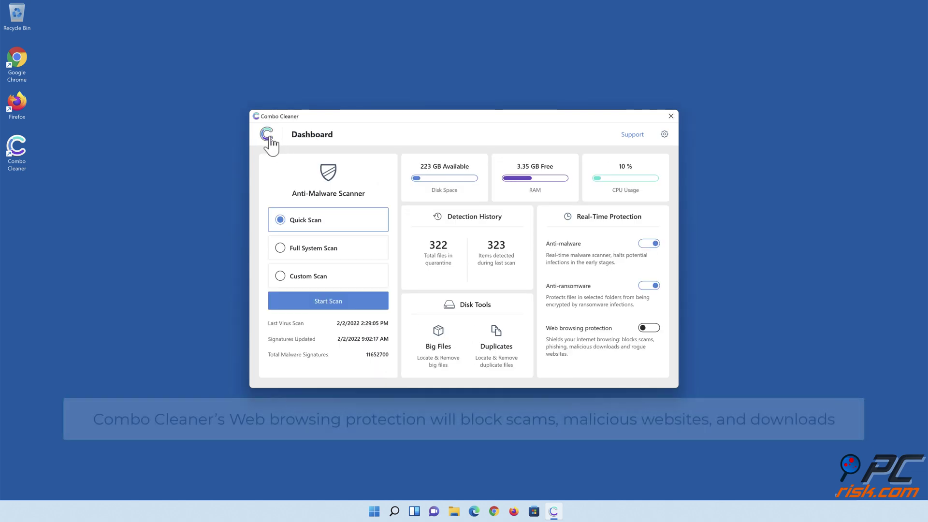
Turn on Combo Cleaner's Web browsing protection, then close the Combo Cleaner window.
{"action": "left_click", "coordinate": [650, 333]}
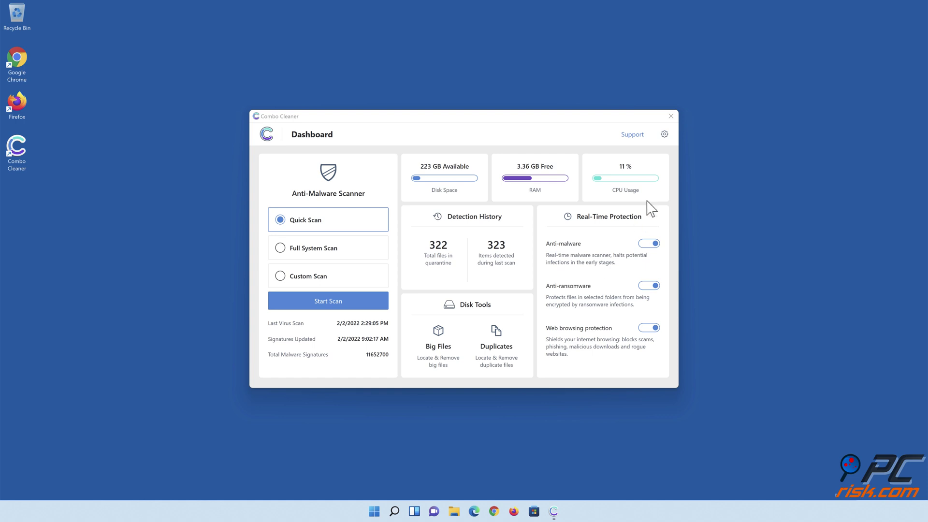
{"action": "left_click", "coordinate": [671, 117]}
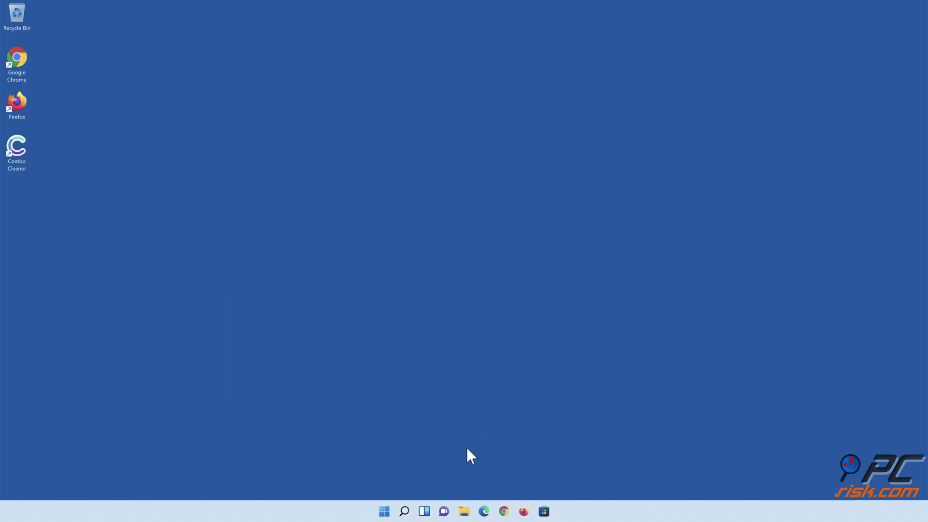